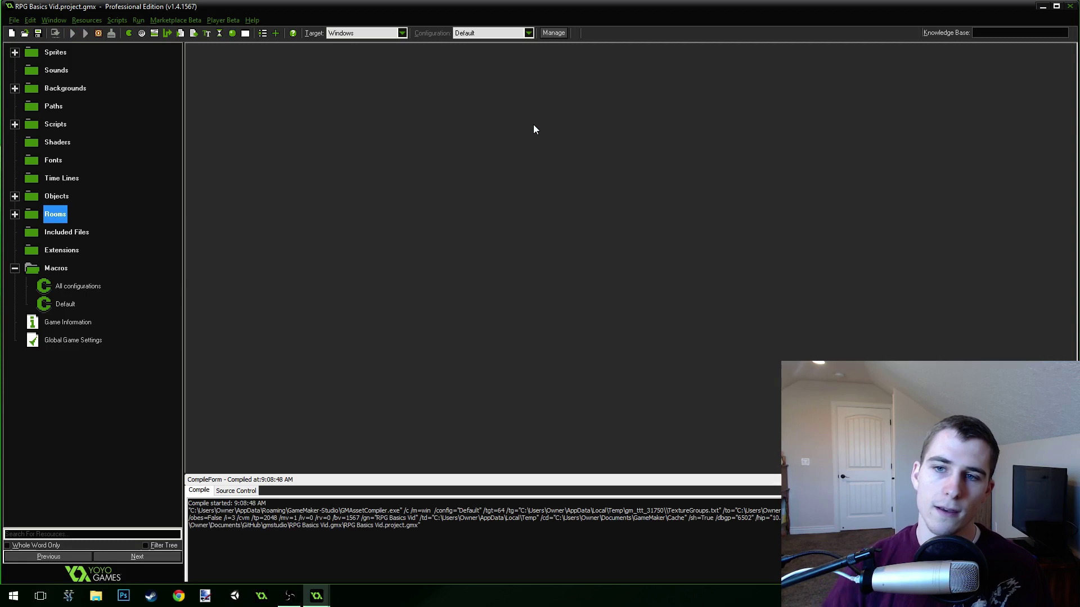
Play-test the player's movement and actions in the running game and close the game window
key(Up)
key(Left)
key(Down)
key(Left)
key(Down)
key(Left)
key(Up)
key(x)
key(x)
key(Down)
key(Down)
key(Right)
key(Down)
click(798, 150)
Open the properties of the obj_player object
click(14, 214)
click(15, 215)
click(15, 196)
click(75, 231)
double_click(75, 231)
drag(619, 307, 908, 479)
Add the line face = 0; at the end of obj_player's Create event code and save it
double_click(540, 137)
double_click(571, 208)
click(254, 274)
key(Return)
text(face = 0;)
click(6, 20)
Open the Default configuration's macros and define a RIGHT macro with the value 0
drag(390, 107, 474, 62)
click(15, 395)
click(15, 395)
double_click(65, 431)
text(RIGHT)
key(Tab)
text(0)
click(351, 109)
click(413, 103)
key(Return)
Add the macros UP = 1, LEFT = 2 and DOWN = 3 to the Default configuration and confirm the list
text(UP)
key(Return)
text(1)
key(Return)
text(Left)
key(BackSpace)
text(EFT)
key(Return)
key(Return)
text(DOWN)
key(Return)
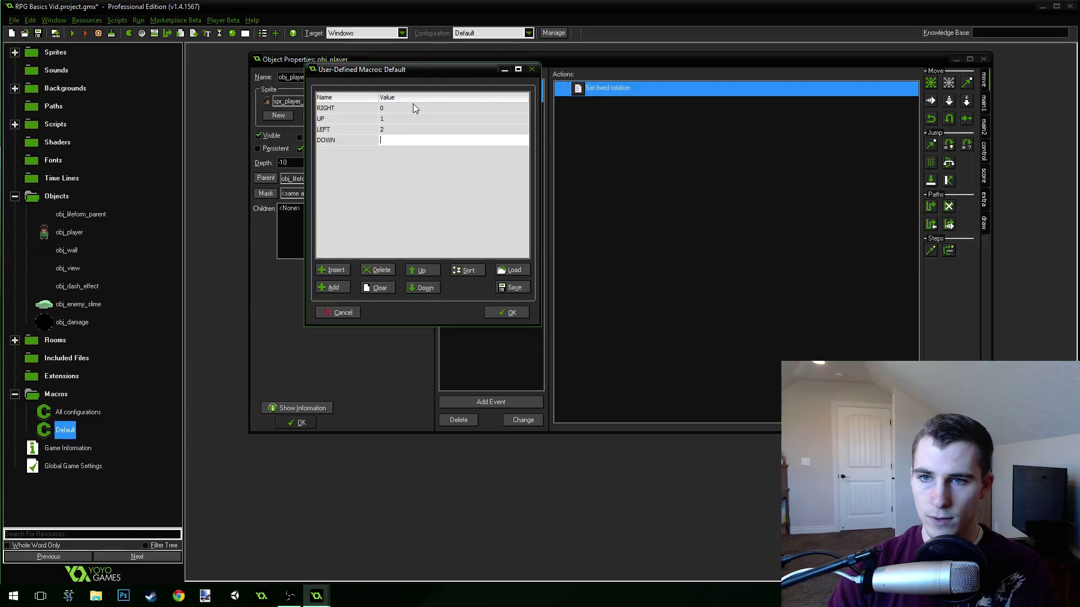
text(3)
click(513, 312)
Set the initial face value in obj_player's Create code to RIGHT, then save the code and close the object
double_click(616, 92)
click(102, 286)
double_click(102, 287)
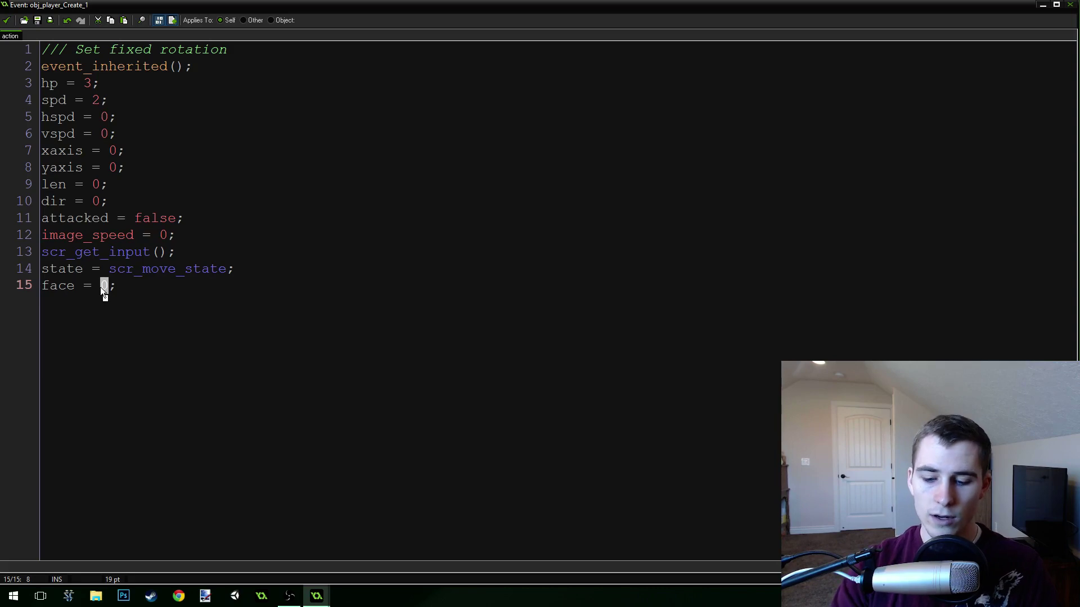
text(RIGHT)
click(6, 21)
click(298, 422)
Create a new script named scr_get_face and begin it with the comment ///scr_get_face();
click(15, 125)
click(180, 33)
double_click(529, 74)
text(scr_get_face)
click(328, 118)
text(///scr_get_face();)
key(Return)
Check the dir variable in obj_player's Create event code
double_click(69, 322)
double_click(636, 91)
drag(41, 201, 107, 200)
click(6, 20)
Add the line face = round(dir/90); to the scr_get_face script
double_click(82, 216)
text(face = dir/90;)
key(Left)
key(Left)
key(Left)
key(Left)
key(ctrl+space)
key(Left)
key(Left)
key(Left)
text(round()
key(Right)
key(Right)
key(Right)
key(Right)
key(Right)
key(Right)
text())
key(Right)
Add the line if (face == 4) face = RIGHT; to scr_get_face, save the script and close the object properties
key(Return)
text(if (face == 4) face = RIGHT;)
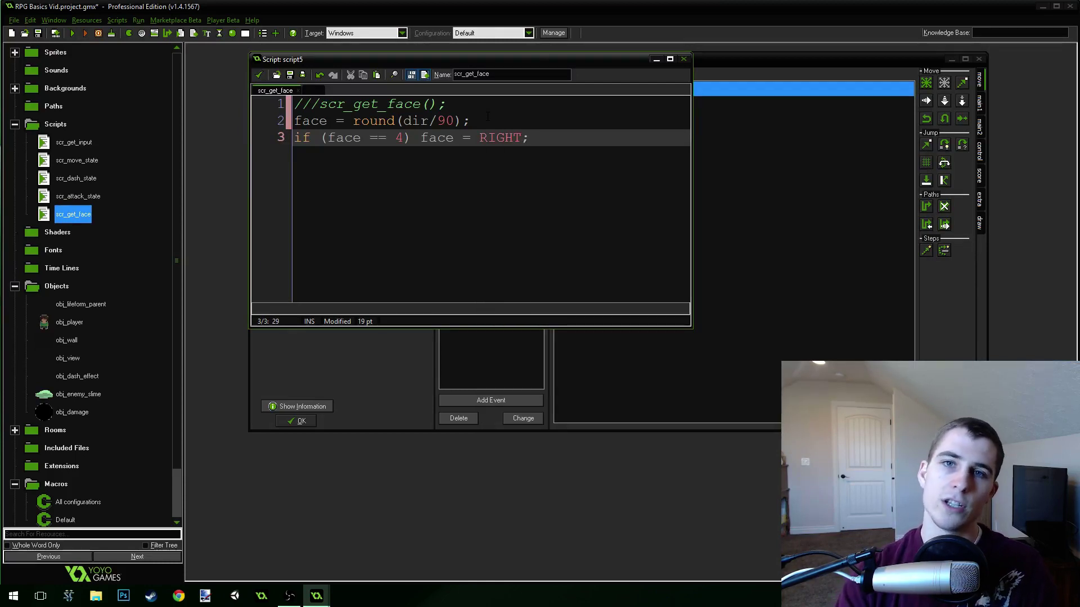
double_click(416, 121)
click(264, 76)
click(298, 422)
Open scr_move_state and delete its Vertical sprites and Horizontal sprites code blocks
double_click(83, 163)
drag(458, 14, 612, 31)
click(511, 204)
scroll(511, 204, down, 7)
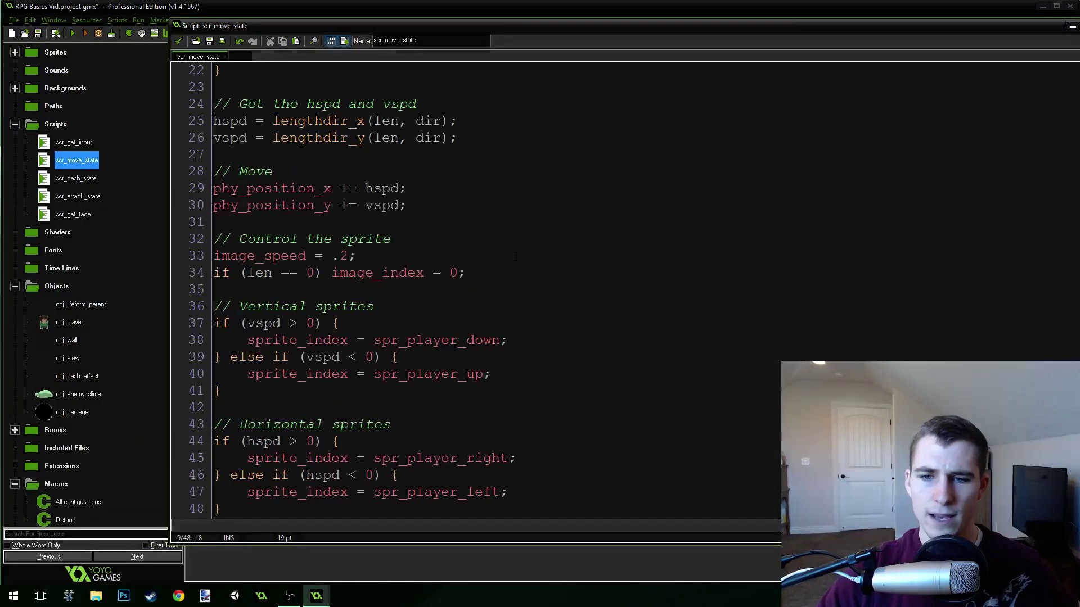
drag(214, 306, 375, 325)
drag(392, 424, 214, 425)
click(242, 458)
click(230, 509)
drag(231, 509, 215, 308)
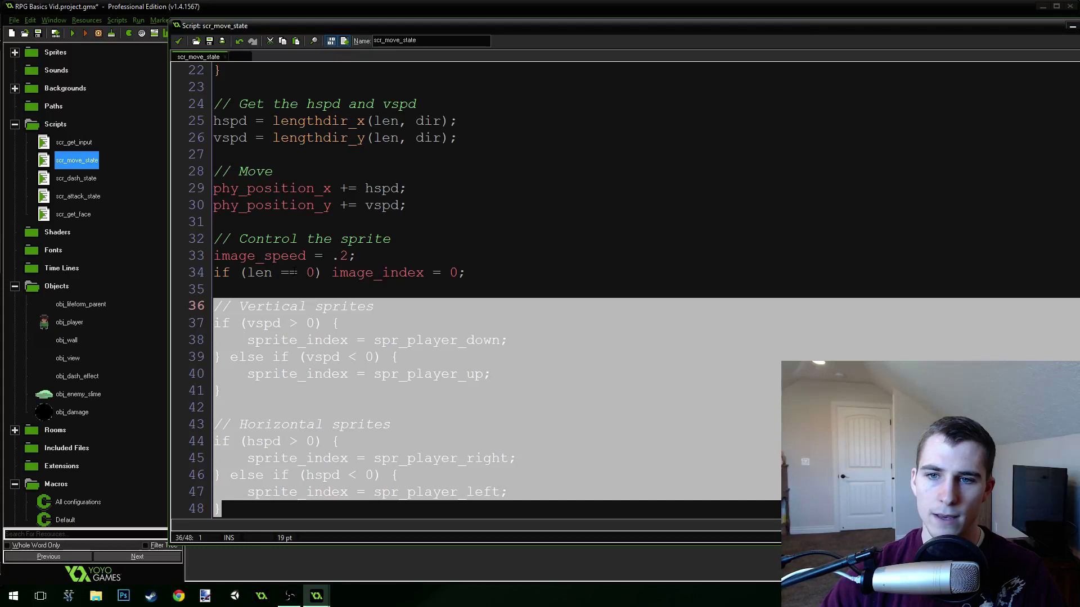
key(Delete)
Add a scr_get_face(); call and an empty switch (face) block at the end of scr_move_state
text(scr_get_face();)
key(Return)
text(switch (face) {)
key(Return)
text(})
key(Left)
key(Return)
key(Up)
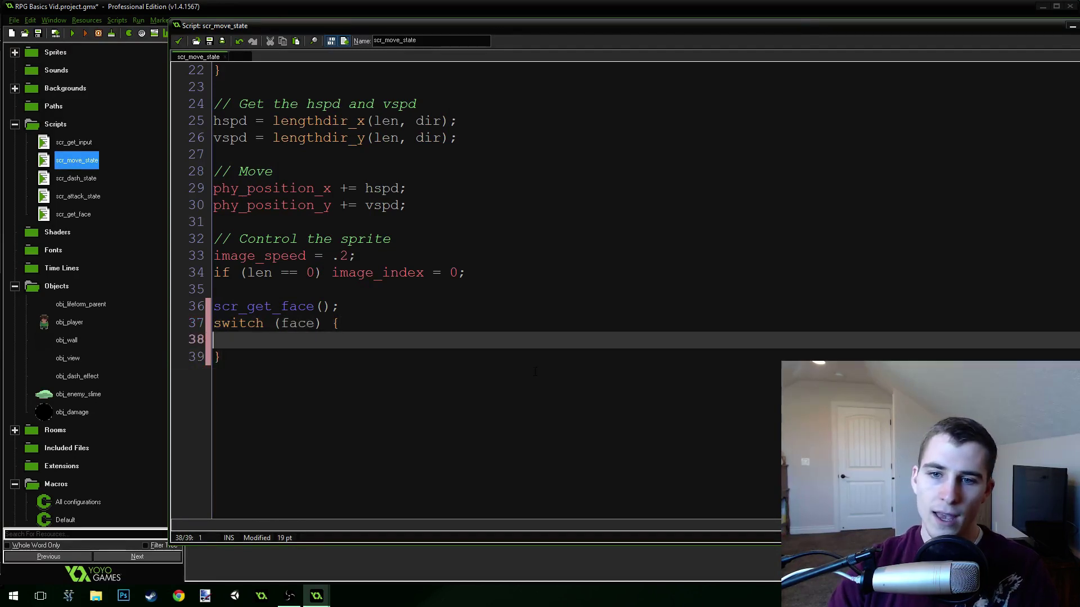
Add a case RIGHT: label inside the switch (face) block
text(case)
text(RIGH:)
key(Return)
key(BackSpace)
key(BackSpace)
key(BackSpace)
text(T:)
key(Return)
Fill the RIGHT case with sprite_index = spr_player_right; followed by break;
text(sprite_ind)
key(Return)
text(= sp)
key(BackSpace)
key(BackSpace)
key(BackSpace)
text(spr_play)
key(Down)
key(Return)
text(;)
key(Return)
text(break;)
key(Return)
Add an UP case to the switch with sprite_index = spr_player_up; followed by break;
key(Return)
key(BackSpace)
text(UP:)
key(Return)
text(sprite_index = spr_player_up;)
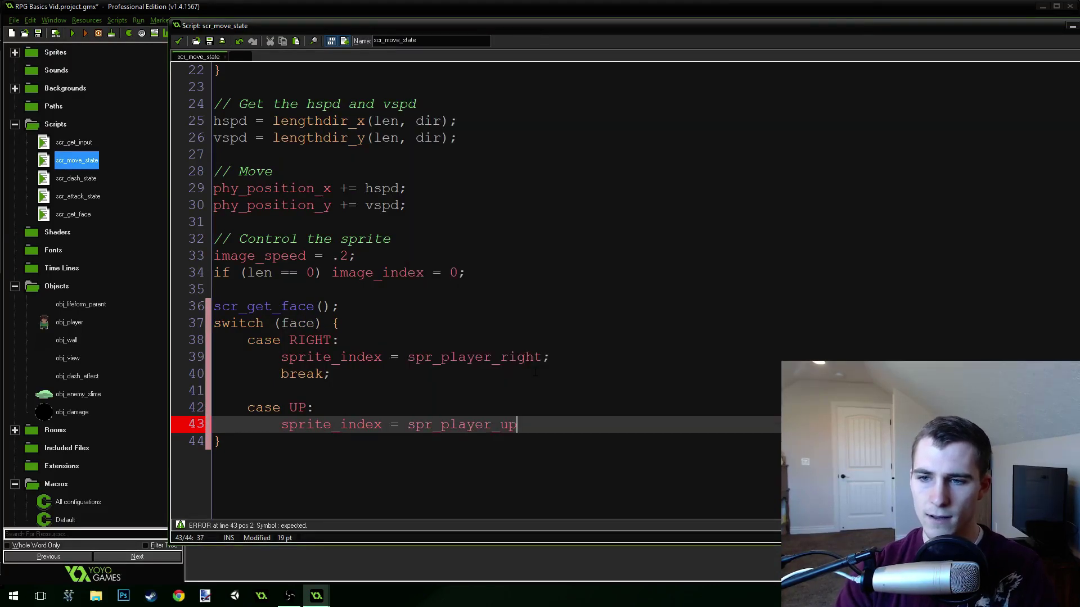
key(Return)
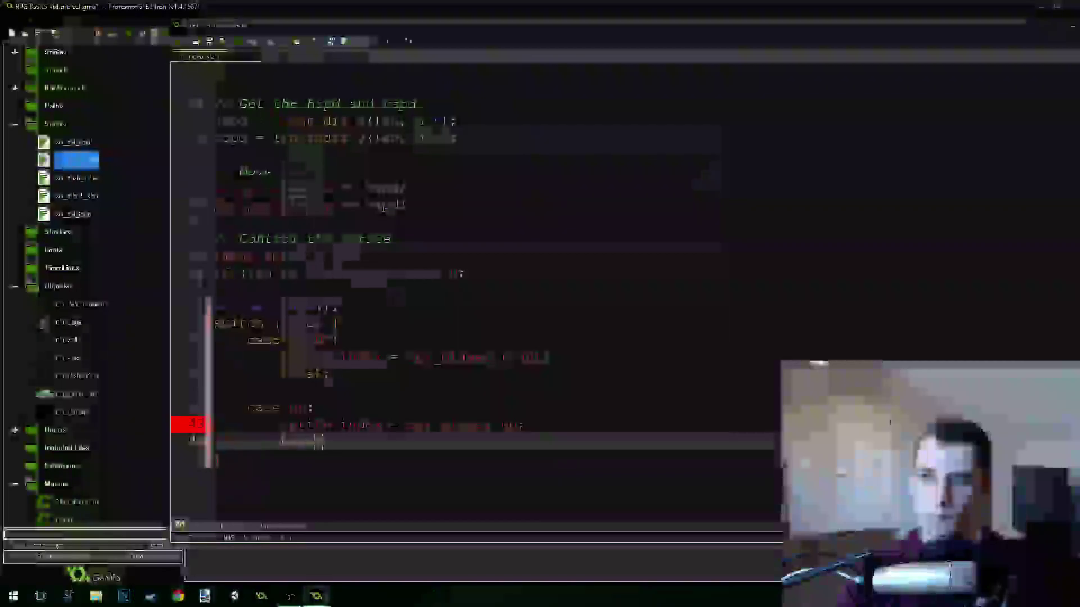
key(Return)
key(Return)
Add a LEFT case to the switch with sprite_index = spr_player_left; followed by break;
text(case)
key(BackSpace)
text(LEFT:)
key(Return)
text(spr)
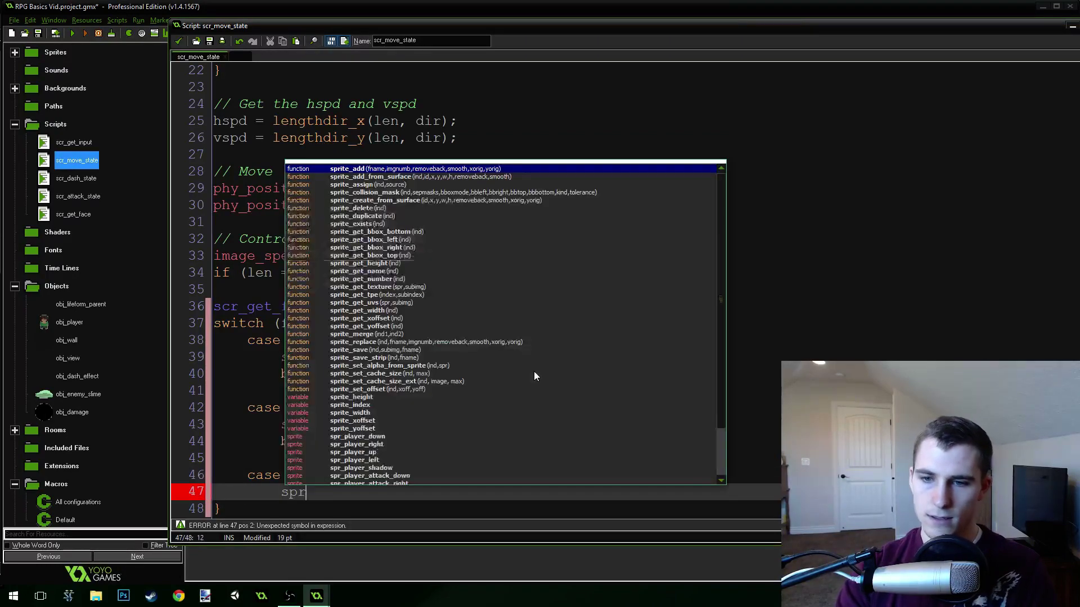
text(ite_index = spr_player_d)
key(BackSpace)
text(left;)
key(Return)
text(break;)
key(Return)
key(Return)
Maximize the script editor and add a case DOWN: label below the LEFT case
double_click(531, 26)
key(BackSpace)
key(BackSpace)
key(BackSpace)
key(BackSpace)
text(OWN:)
key(Return)
key(Down)
key(Return)
key(Return)
key(Return)
key(Return)
key(Return)
click(188, 423)
Fill the DOWN case with sprite_index = spr_player_down; followed by break; and tidy the blank lines below it
key(Return)
text(sprite_i)
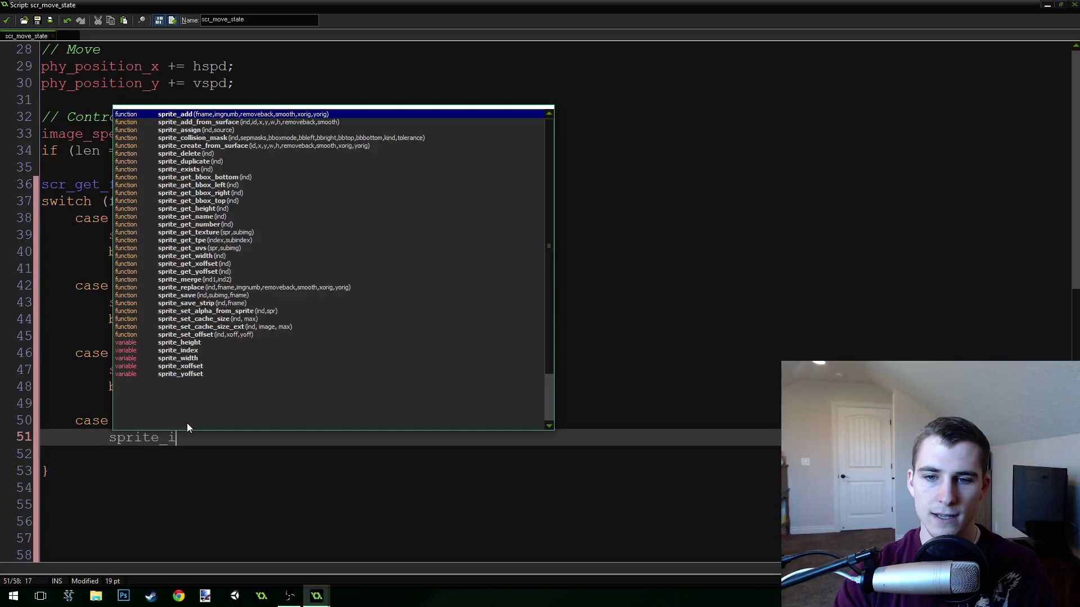
text(ndex = spr_player_down;)
key(Return)
text(break;)
key(Down)
key(BackSpace)
Accept the script, run the game, move the player in all four directions to examine the facing sprites, and close the game
click(7, 21)
click(72, 34)
key(Up)
key(Left)
key(Up)
key(Right)
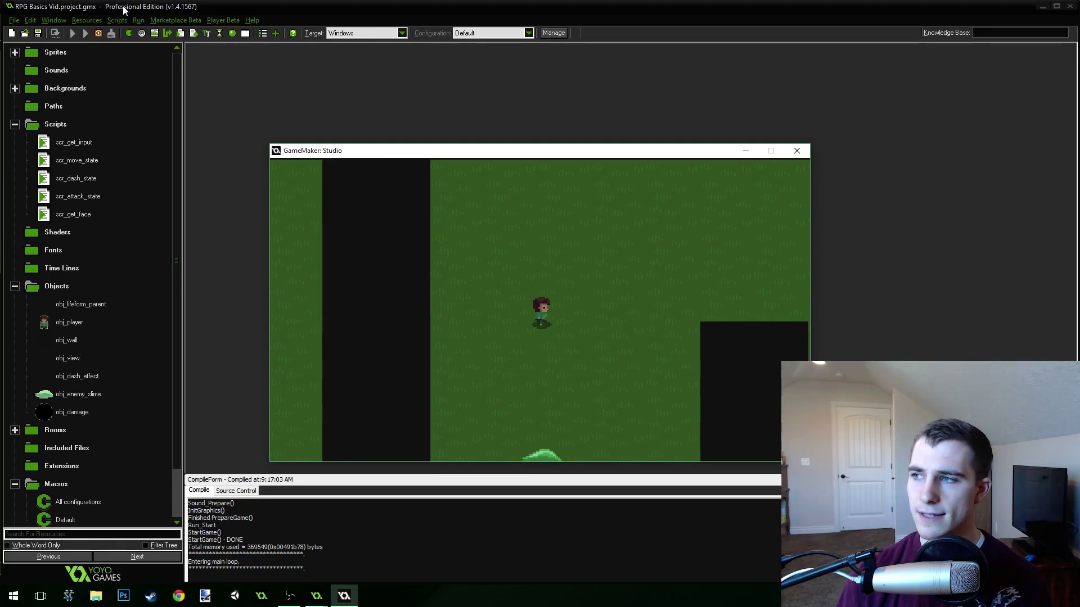
key(Up)
key(Right)
key(Left)
key(Down)
key(c)
key(c)
key(Up)
key(Left)
key(c)
key(Down)
key(Right)
key(Right)
key(Up)
key(Left)
key(Left)
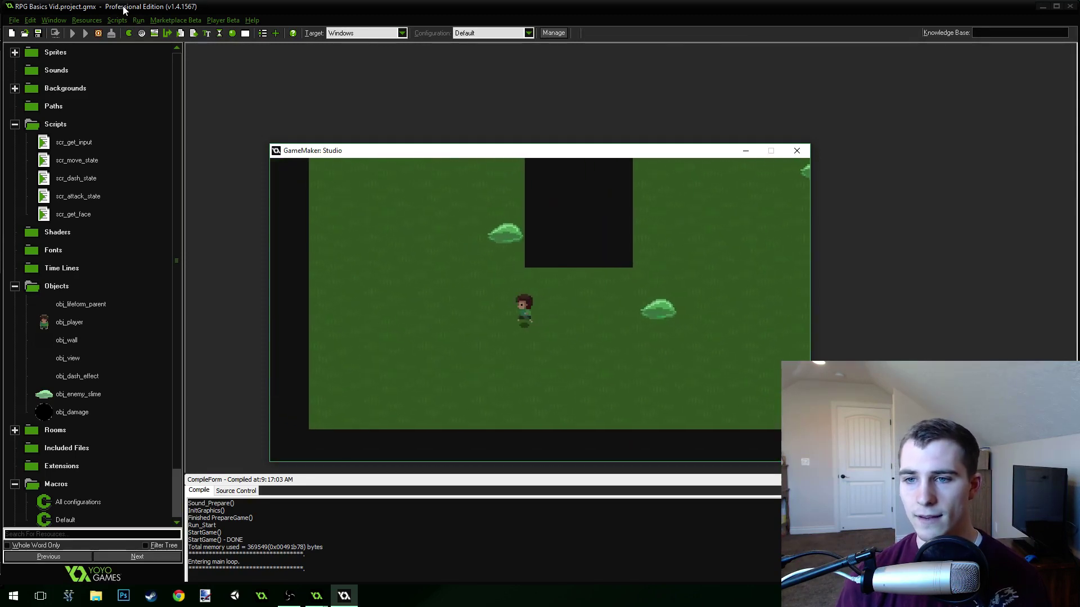
key(Down)
key(Right)
key(Up)
key(Left)
key(Right)
key(Down)
key(Left)
key(Left)
key(Up)
key(Left)
key(Up)
key(Left)
key(Up)
key(Up)
key(Left)
key(Up)
key(Left)
key(Down)
key(Down)
key(Right)
key(Down)
key(Right)
key(Up)
key(Right)
key(Up)
key(Right)
key(Up)
key(Right)
key(Up)
key(Right)
key(Left)
key(Left)
key(Up)
key(Left)
key(Up)
key(Right)
key(Down)
key(Down)
key(Left)
key(Left)
click(797, 151)
Reopen scr_move_state and delete the scr_get_face(); call above the switch block
double_click(75, 162)
scroll(514, 286, down, 9)
scroll(514, 286, up, 4)
drag(182, 370, 42, 369)
scroll(318, 206, up, 1)
click(191, 471)
drag(181, 437, 12, 444)
key(BackSpace)
key(BackSpace)
Correct the yaxis comparison in the length condition so it reads yaxis == 0
scroll(14, 439, up, 4)
scroll(264, 354, down, 2)
drag(72, 338, 42, 269)
click(281, 369)
click(159, 268)
click(279, 270)
click(262, 268)
text(=)
click(225, 337)
click(262, 269)
Add a scr_get_face(); call after len = spd; in the else branch of the length condition
click(272, 304)
click(141, 285)
shift+click(36, 268)
double_click(89, 303)
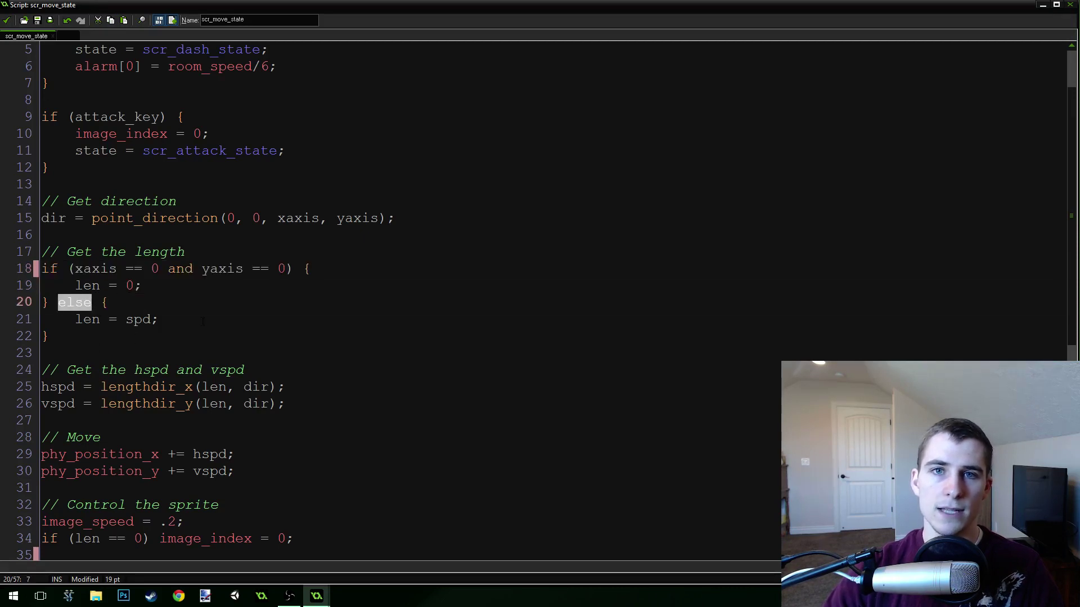
click(198, 317)
key(Return)
text(scr_get_face();)
drag(42, 302, 108, 303)
click(75, 269)
drag(75, 269, 295, 268)
click(402, 271)
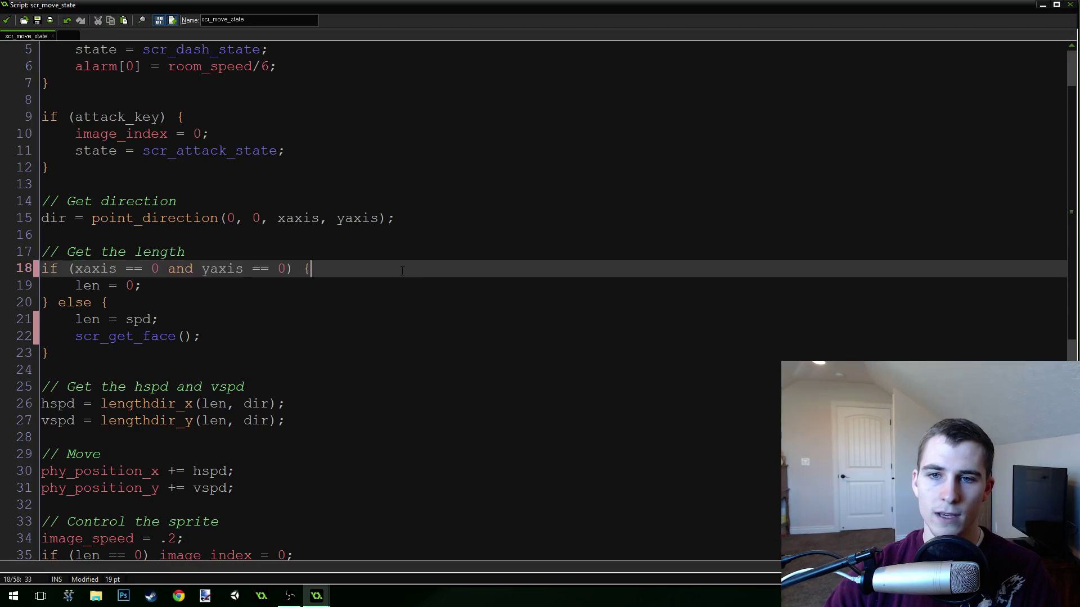
Review scr_move_state, accept the script changes, save the project and run the game
scroll(252, 321, down, 7)
scroll(90, 198, up, 8)
scroll(52, 78, down, 5)
click(7, 22)
click(38, 34)
click(73, 34)
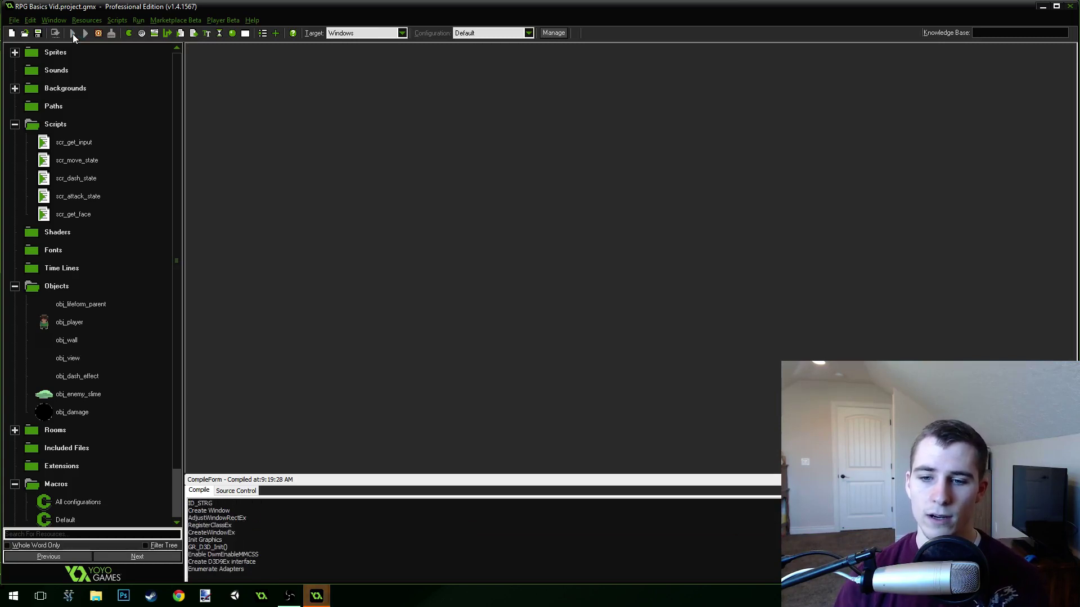
Play-test the player's walking in all four directions, with a dash and an attack, to check the facing sprites
key(Down)
key(Left)
key(Down)
key(Left)
key(Left)
key(Up)
key(Up)
key(Right)
key(Left)
key(Down)
key(Up)
key(Right)
key(c)
key(Up)
key(Right)
key(Left)
key(Down)
key(Up)
key(Left)
key(Down)
key(Down)
key(Up)
key(Right)
key(Down)
key(Up)
key(Right)
key(Right)
key(Down)
key(Left)
key(Up)
key(Left)
key(Left)
key(x)
Open scr_attack_state in an enlarged editor window and review its sprite_index switch blocks and attack code
double_click(78, 196)
drag(444, 278, 1077, 585)
scroll(435, 308, down, 7)
scroll(436, 309, up, 7)
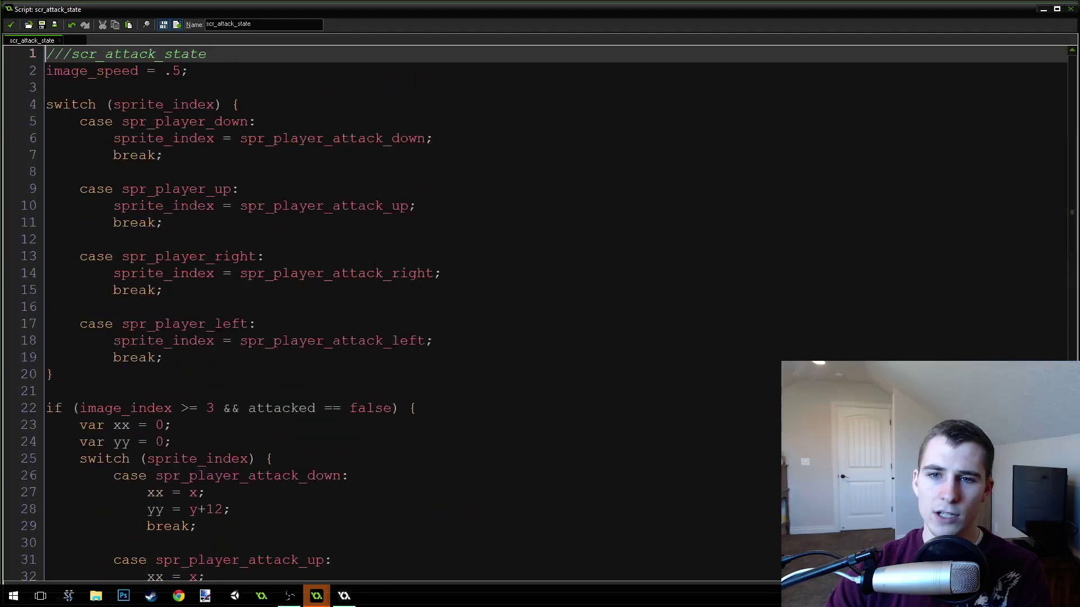